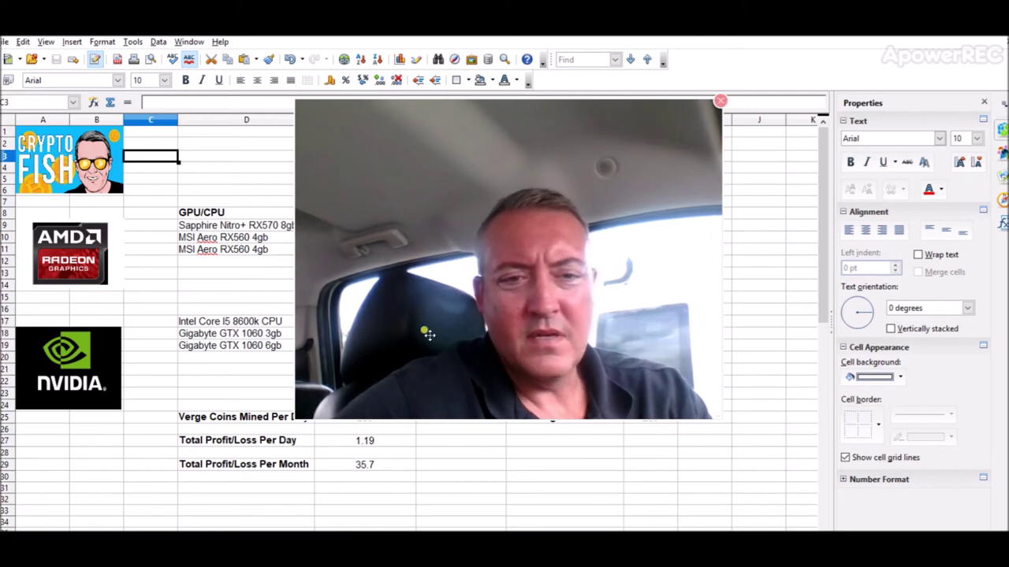
Step: Glance at Chrome, then return to Calc and show the March 16–22 week sheet
drag(429, 331, 674, 290)
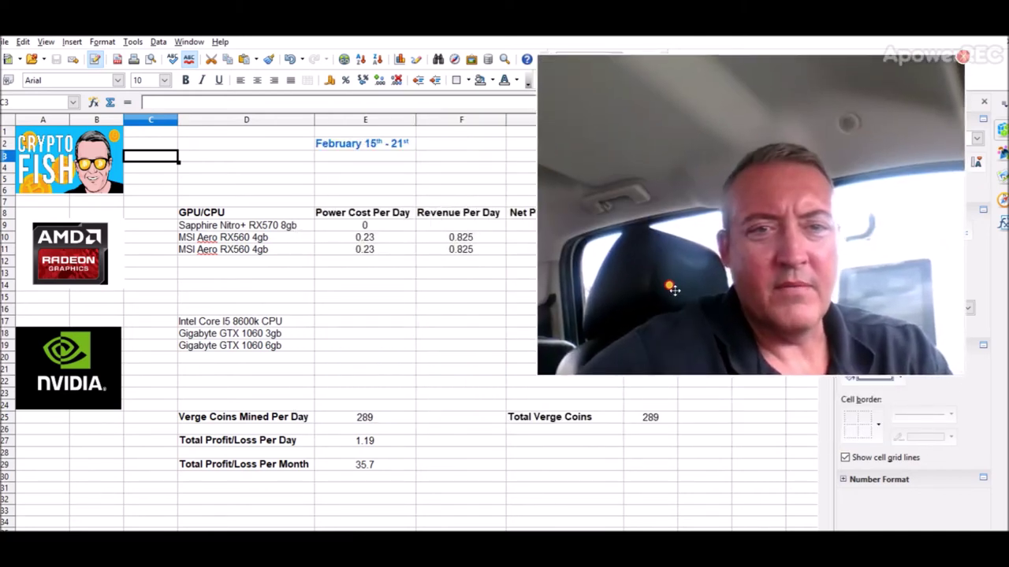
drag(674, 289, 404, 314)
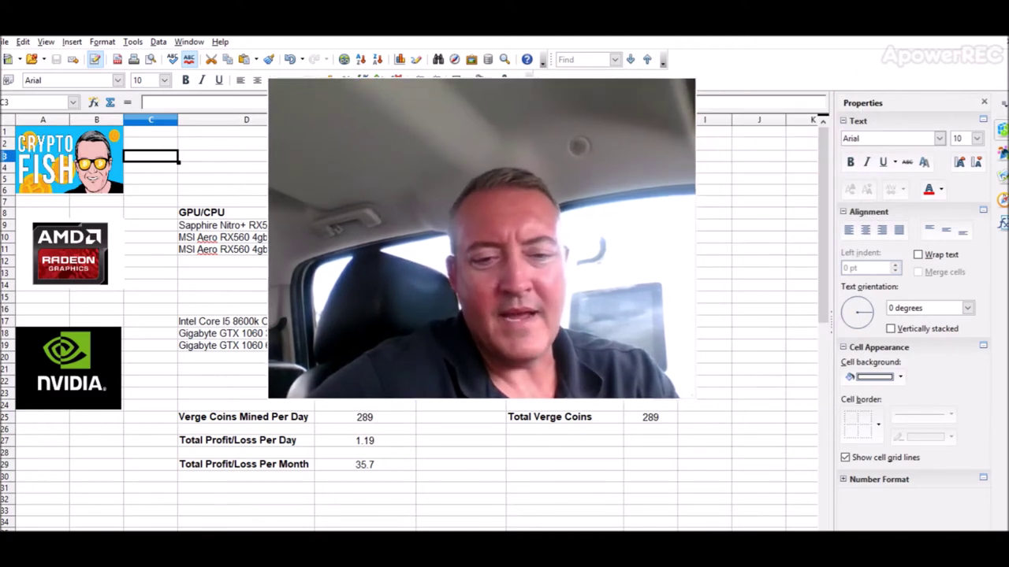
key(alt+Tab)
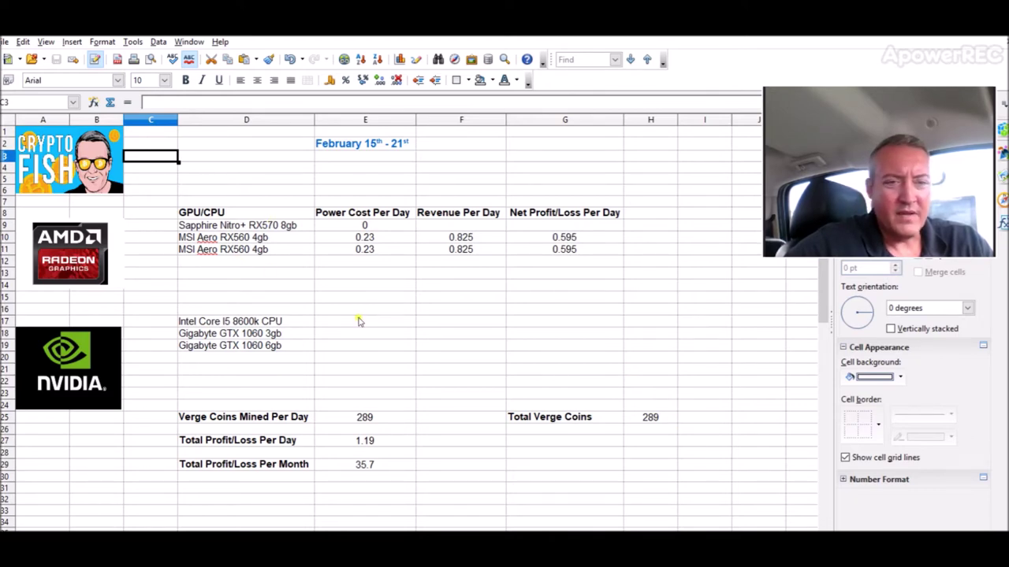
click(161, 530)
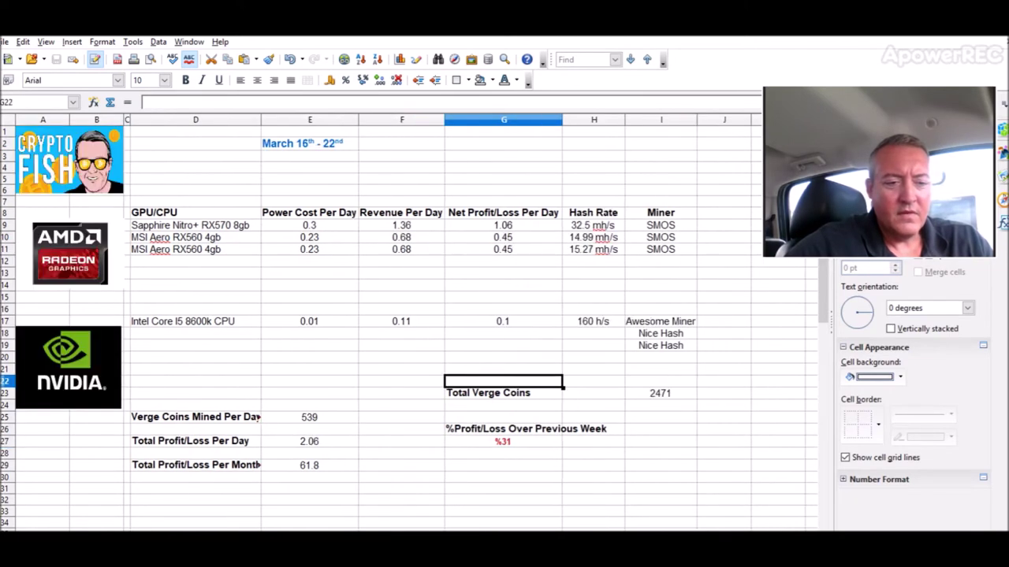
Step: Keep the sheet name, open the July 27–Aug 2 sheet and check cells D25 and D27
double_click(161, 529)
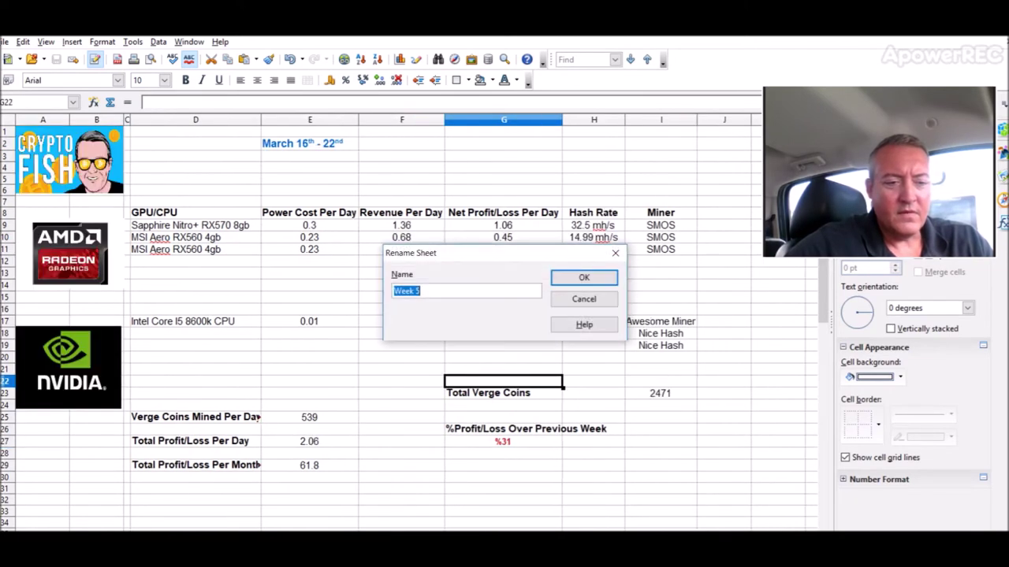
click(582, 299)
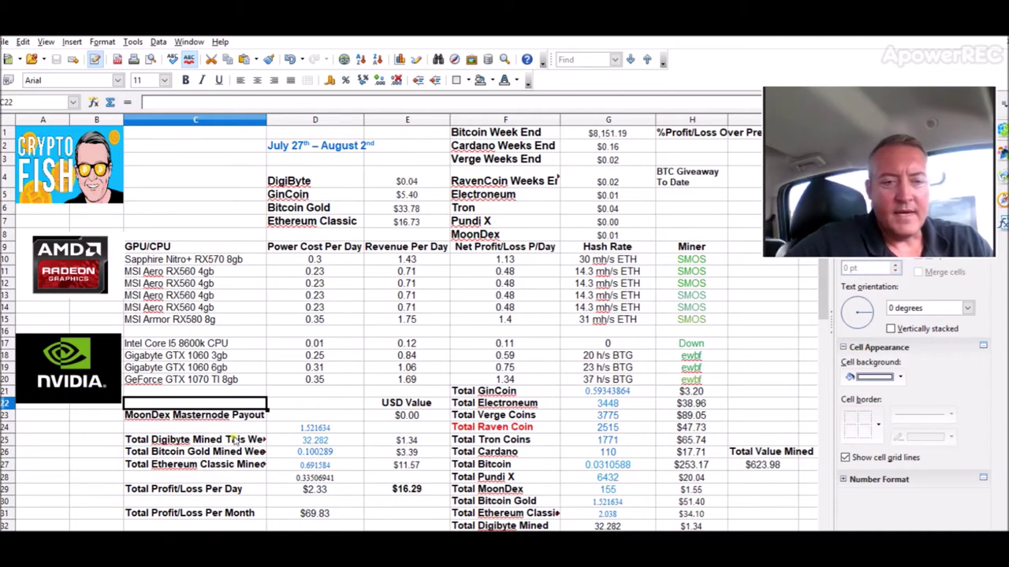
click(294, 441)
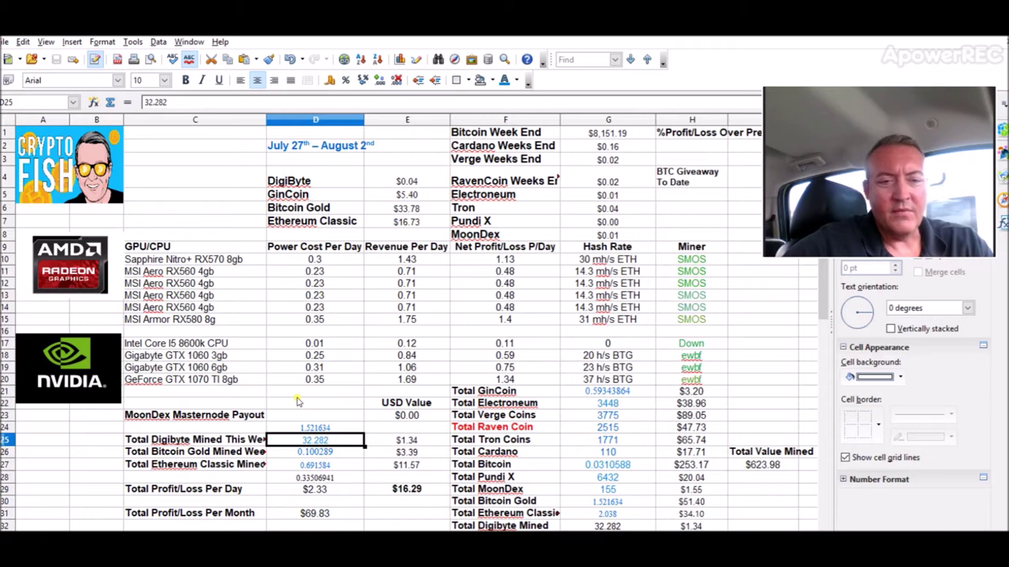
click(339, 465)
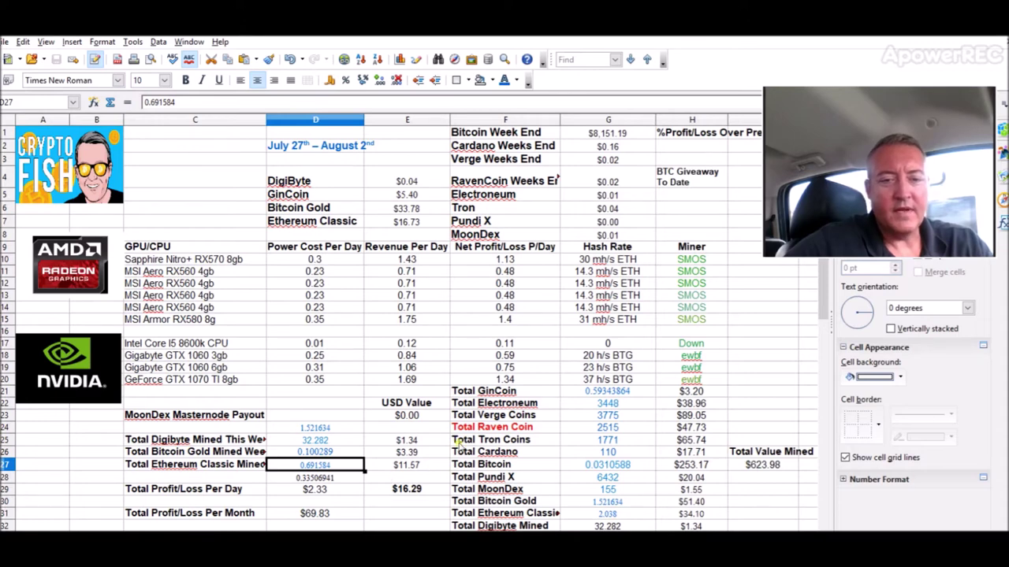
click(425, 489)
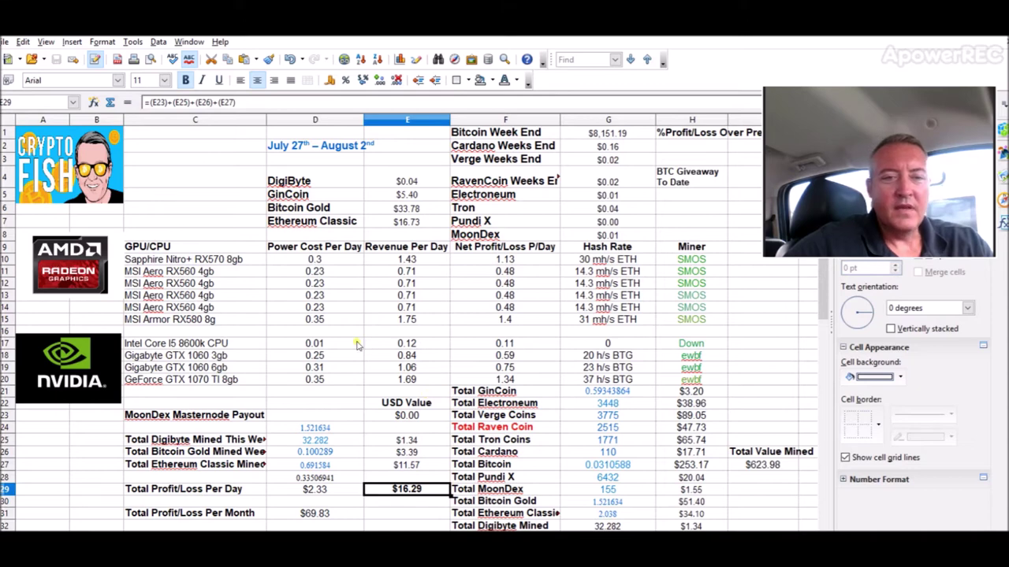
click(295, 442)
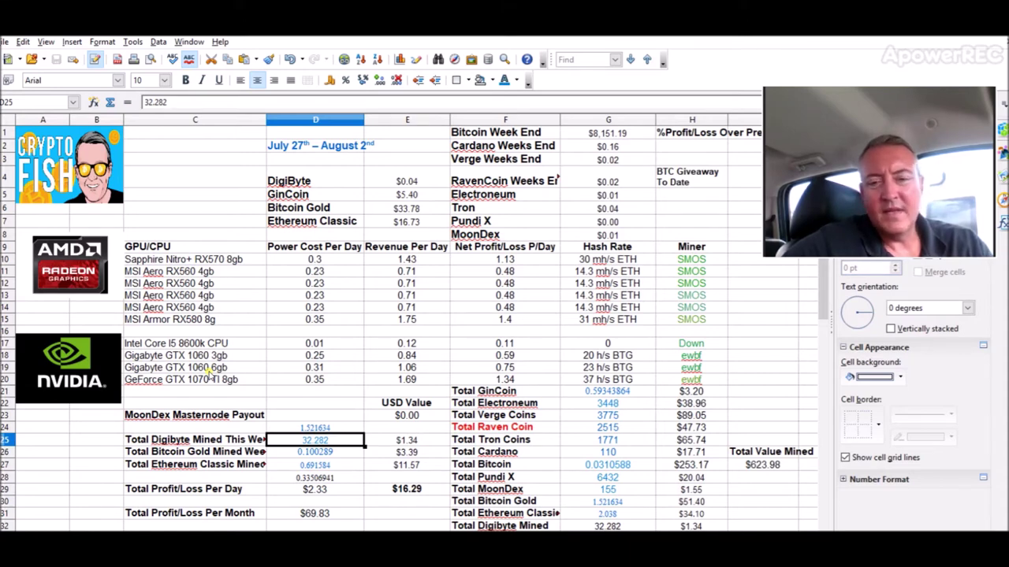
click(389, 212)
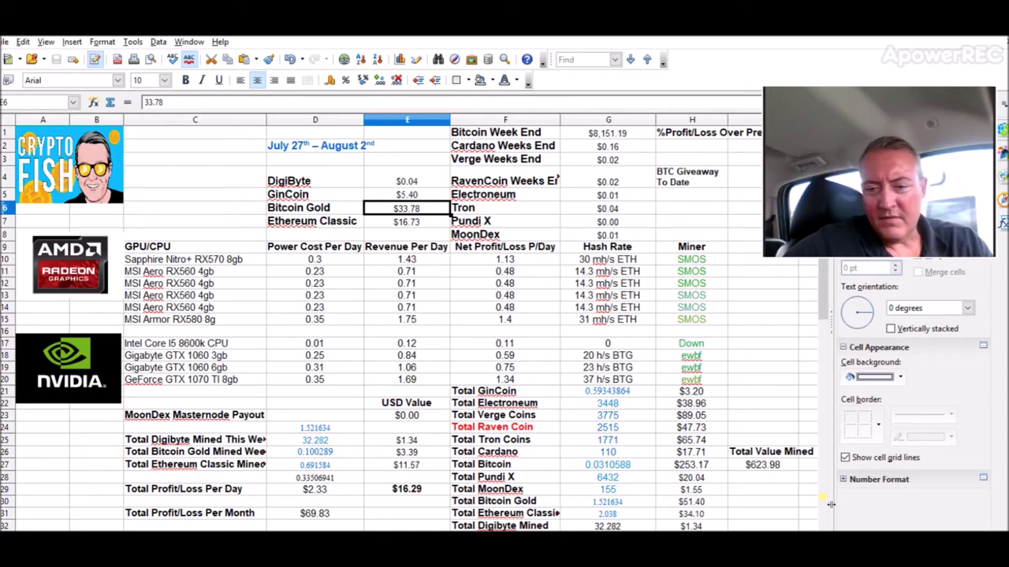
Step: Check the 5,472 Satoshi Honeyminer balance from the system tray, then minimize Honeyminer
click(866, 551)
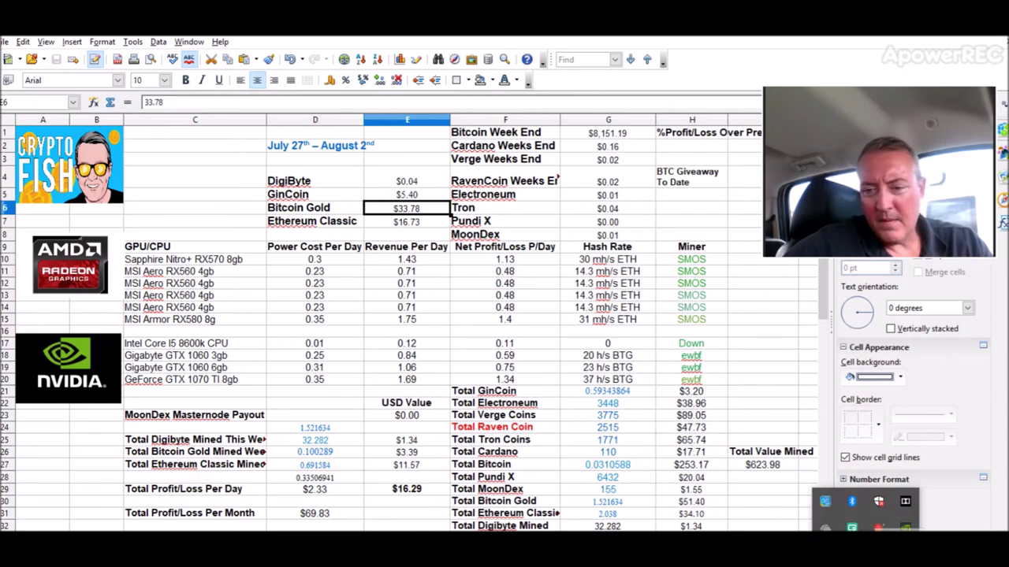
click(878, 528)
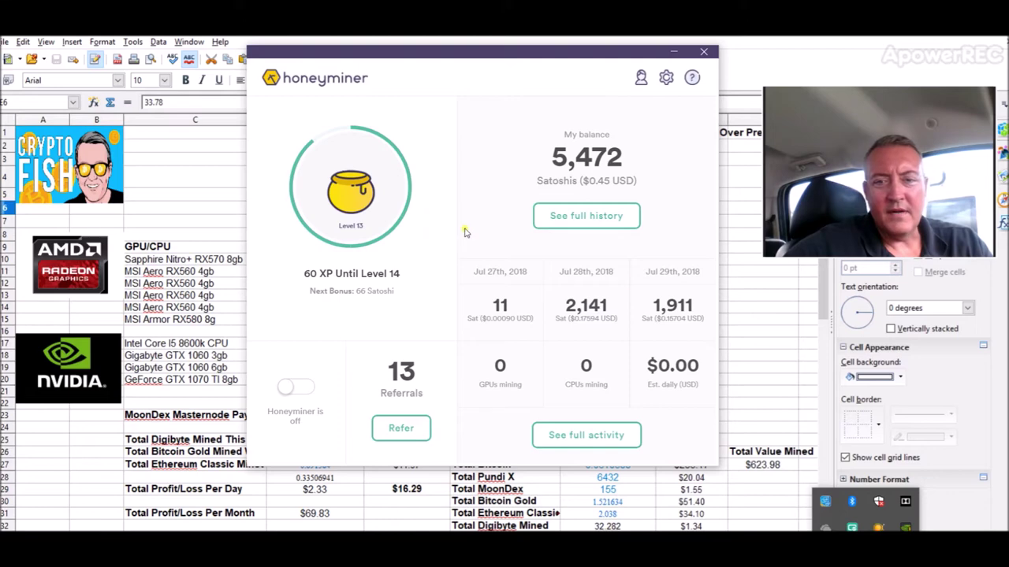
click(599, 181)
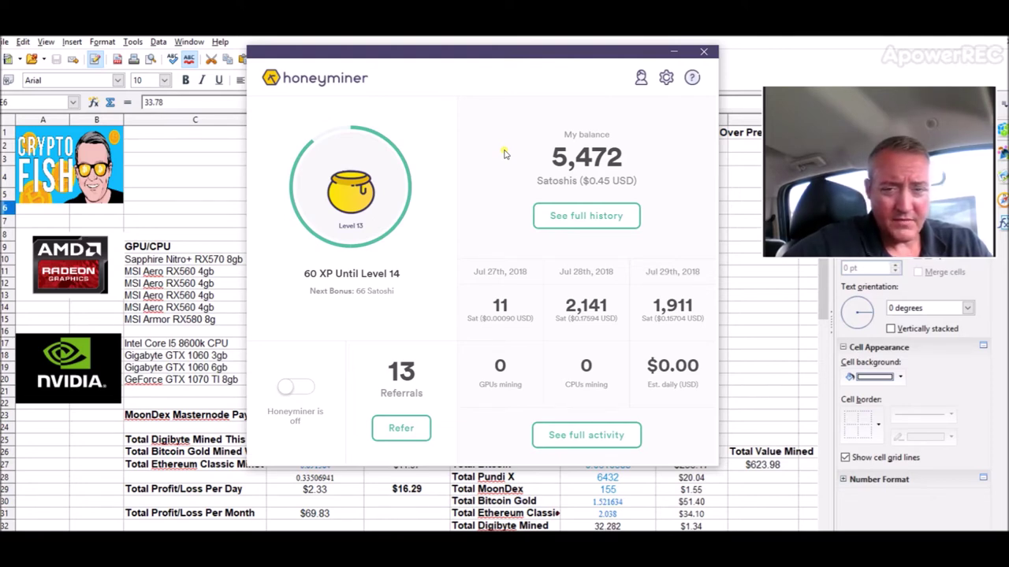
click(669, 53)
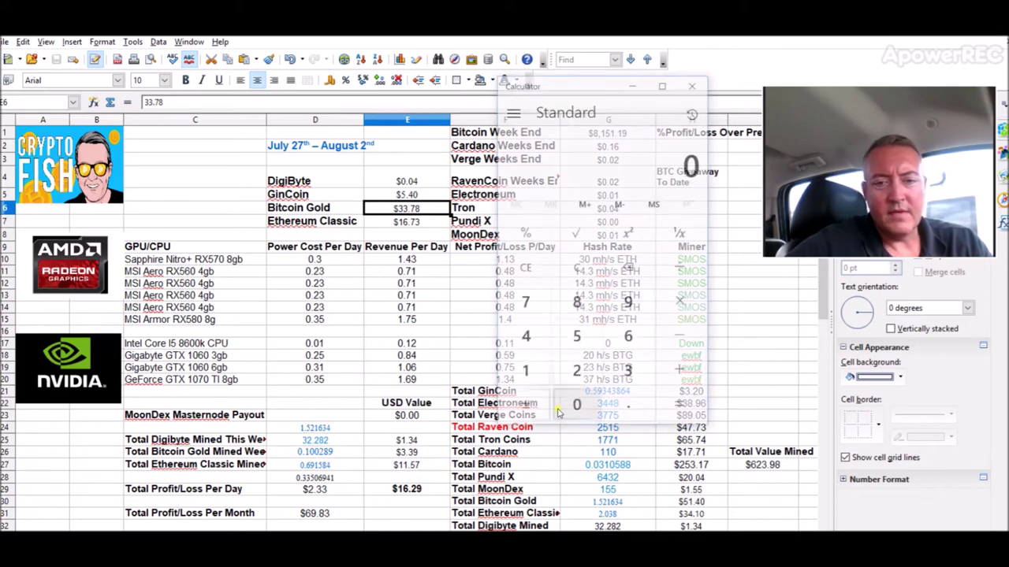
Step: Compute 1,000 × 0.04 = 40 in Windows Calculator, then close it
click(525, 372)
click(574, 405)
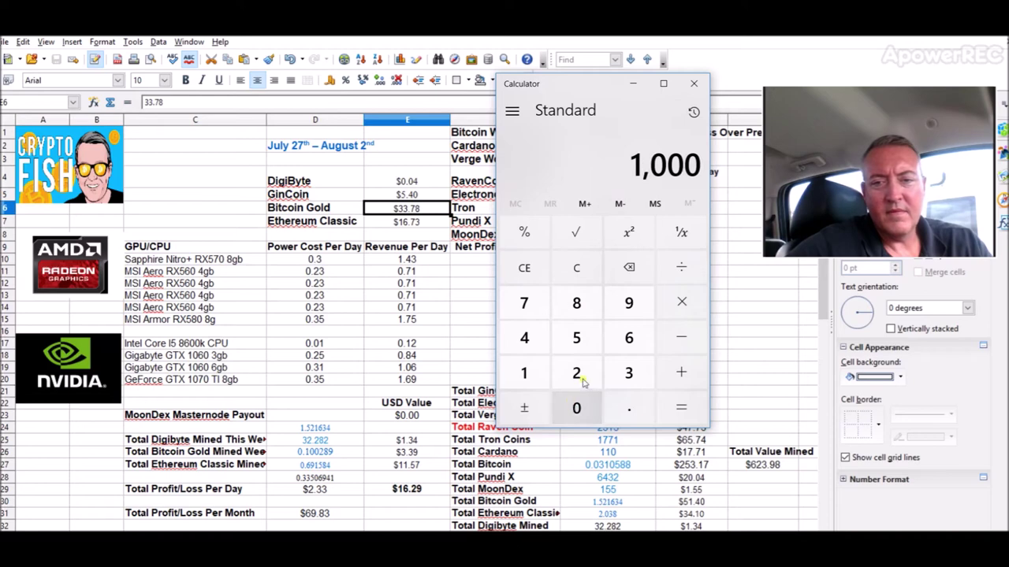
click(682, 302)
click(630, 410)
click(577, 408)
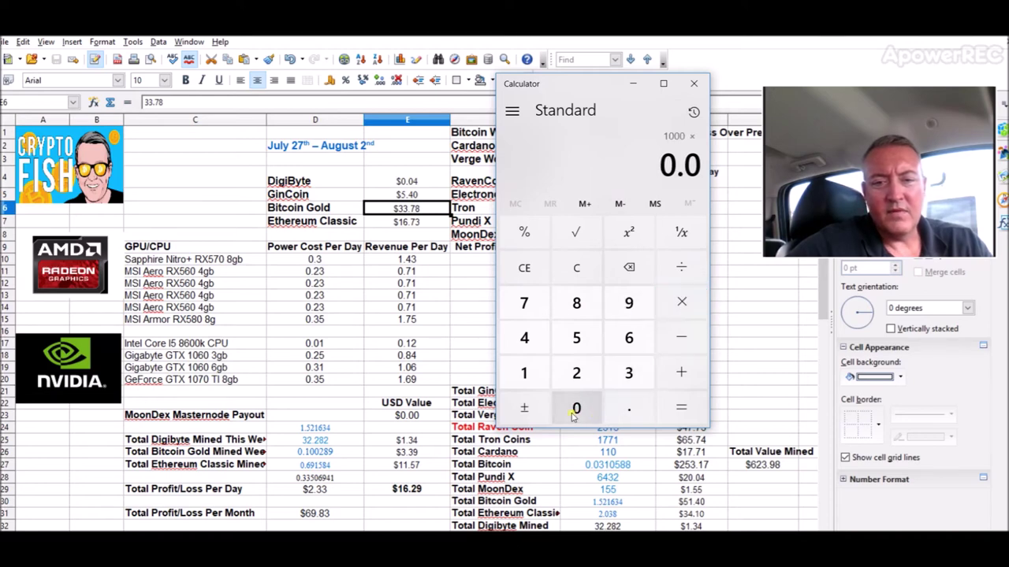
click(525, 337)
click(675, 408)
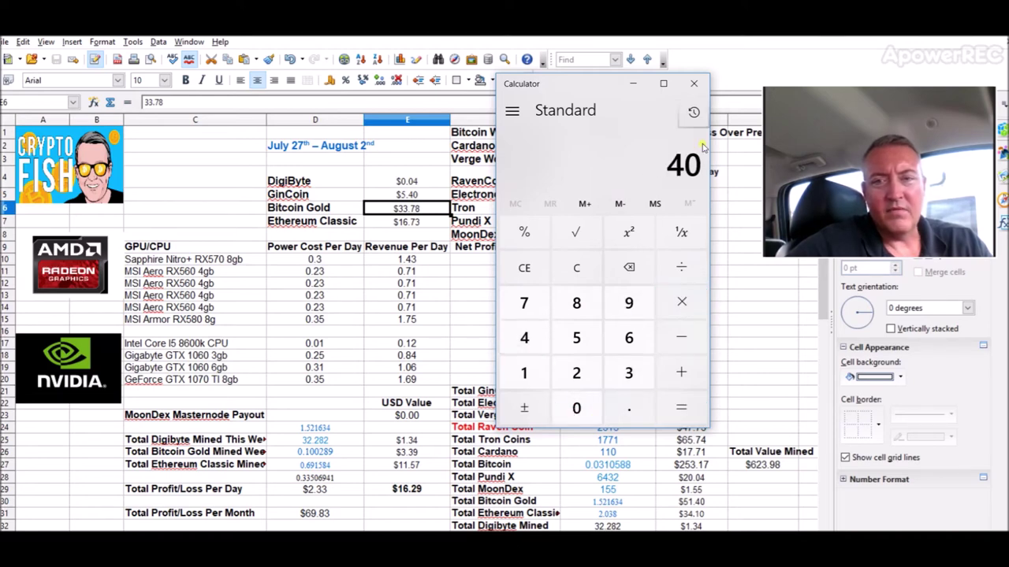
click(693, 84)
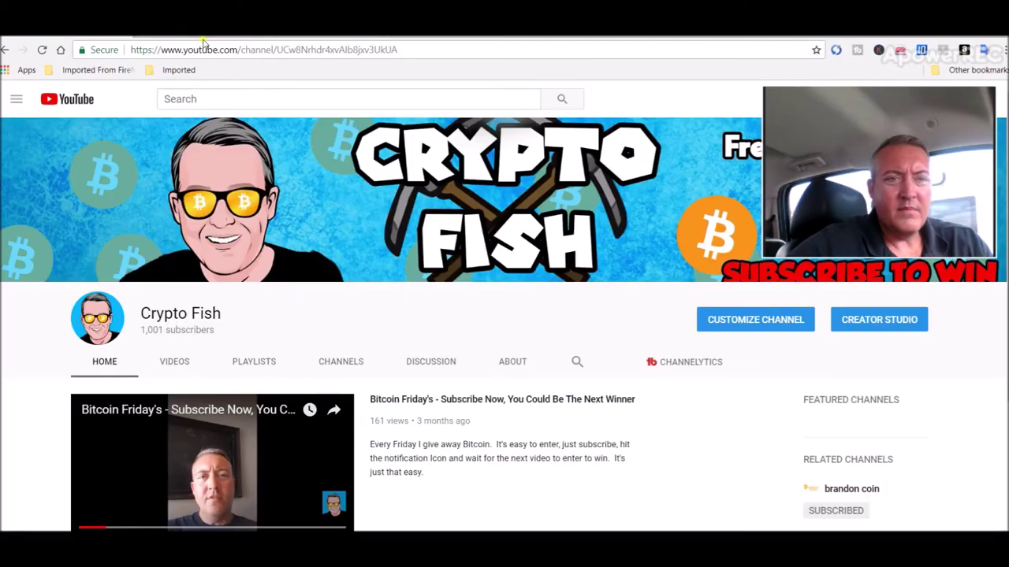
Step: Review the Mining Pool Hub wallet balances for Bitcoin, Bitcoin-Gold, Digibyte-Skein, Electroneum and Ethereum-Classic
click(202, 37)
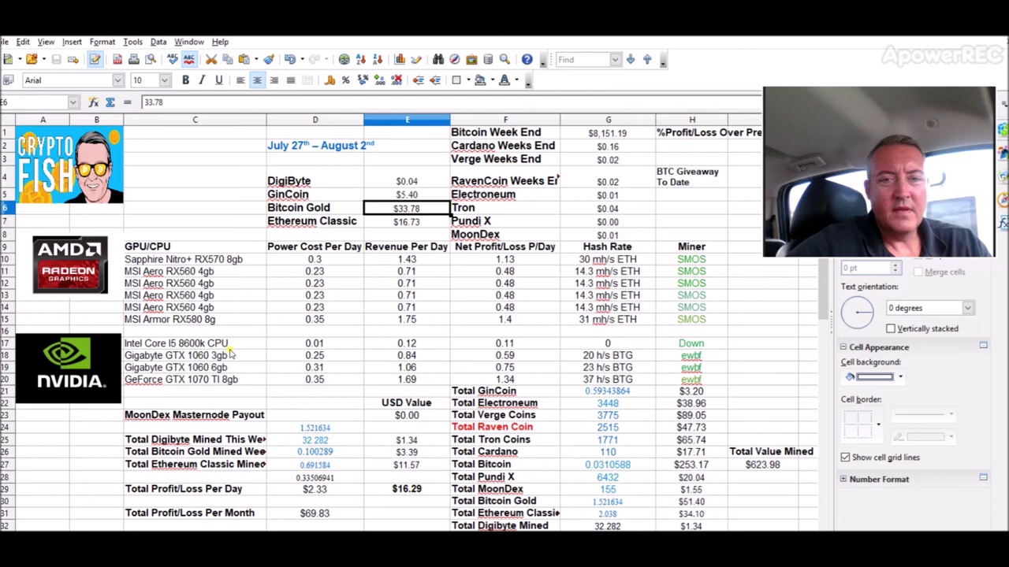
key(alt+Tab)
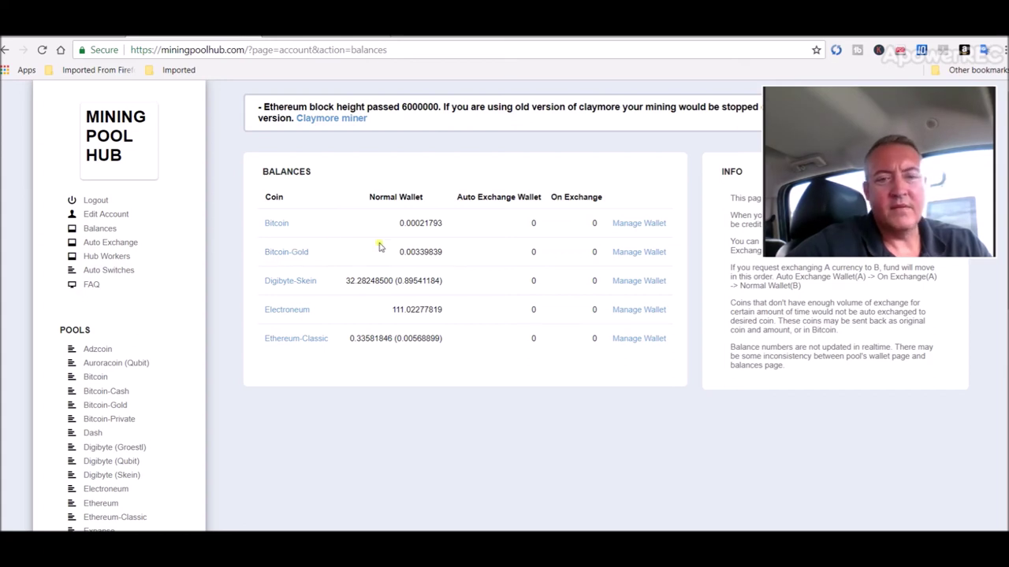
click(338, 37)
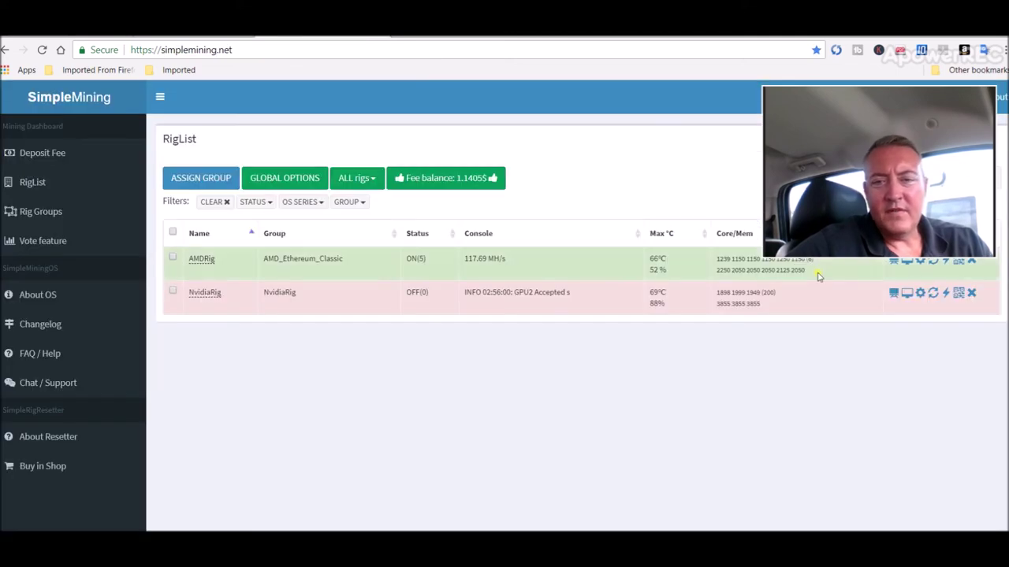
mouse_move(878, 172)
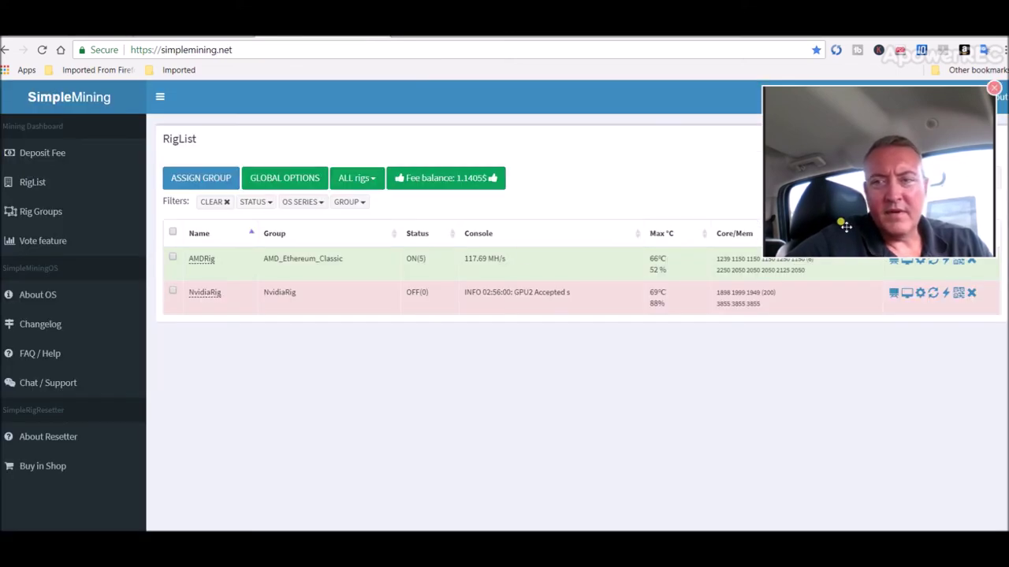
Step: Open a remote view of the rig's console showing skein mining at about 867 MH/s
drag(845, 226, 851, 226)
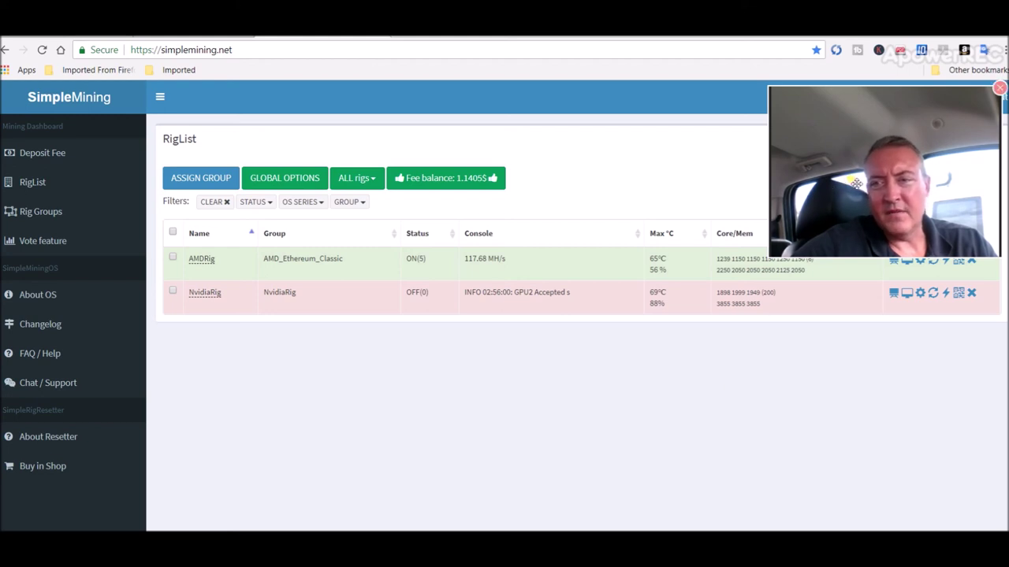
drag(854, 183, 861, 171)
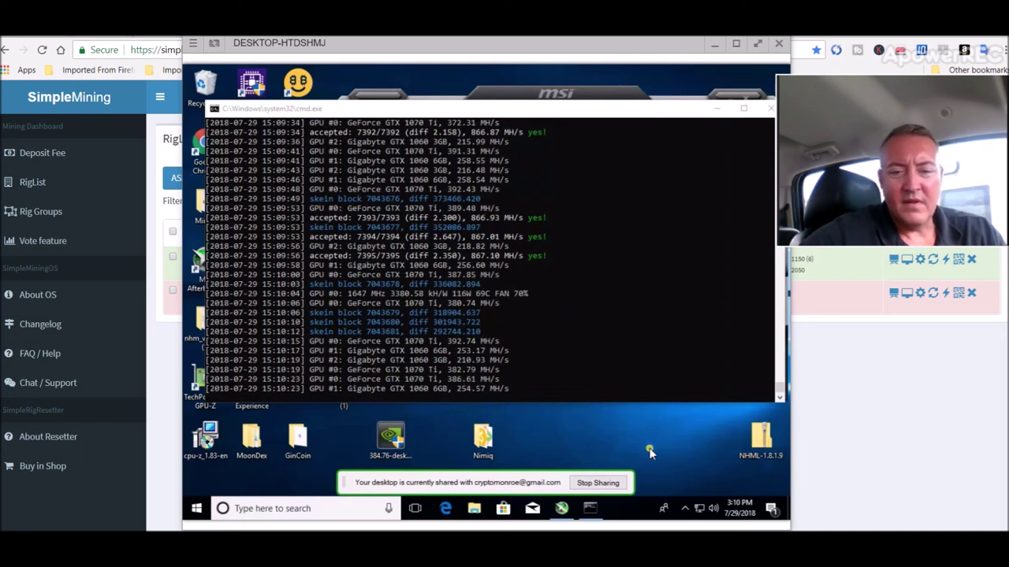
Step: Open MSI Afterburner on the remote rig, then bring the cmd.exe mining log forward
click(561, 511)
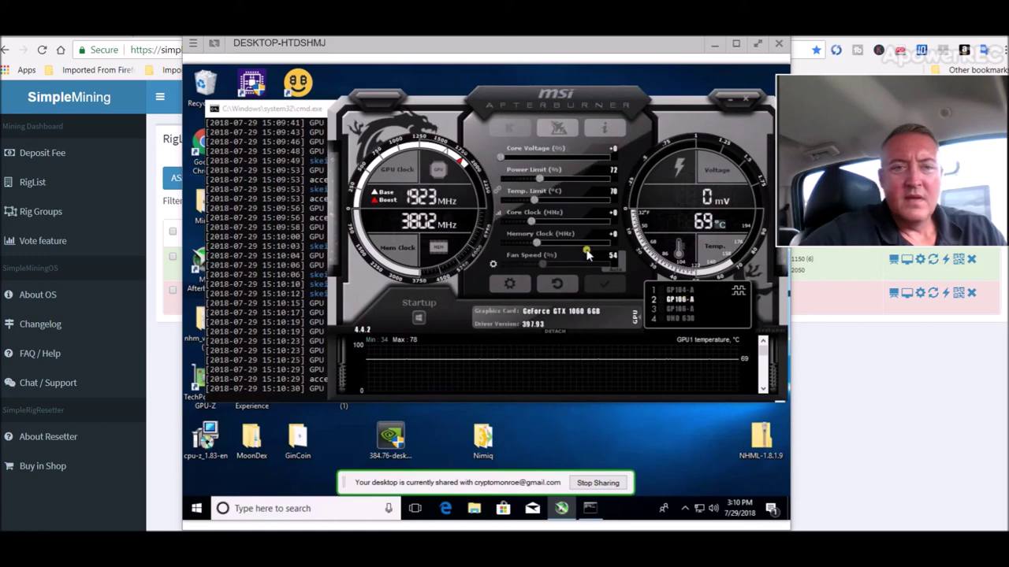
click(310, 110)
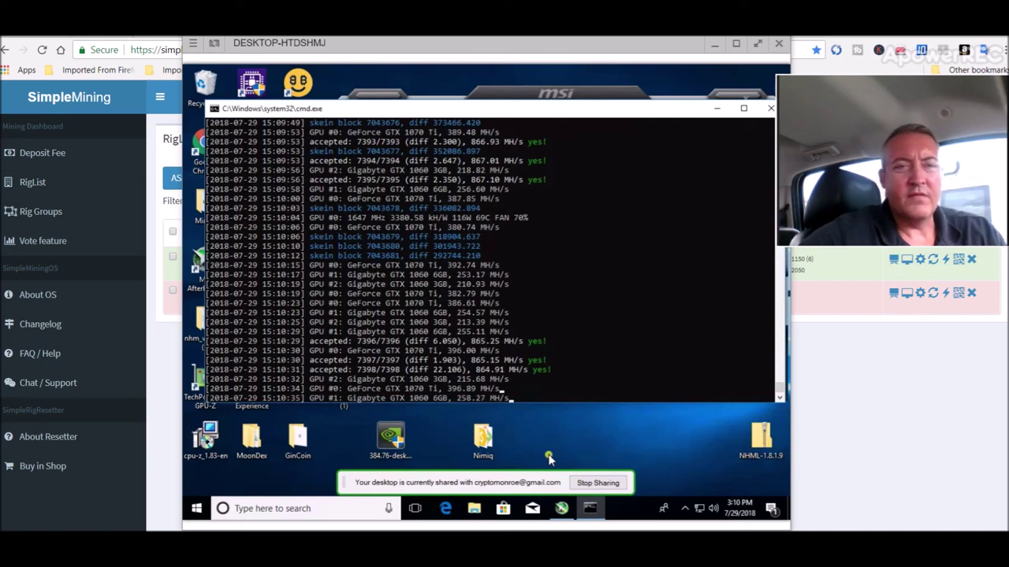
Step: Minimize the Chrome Remote Desktop window to return to the SimpleMining rig list
click(714, 44)
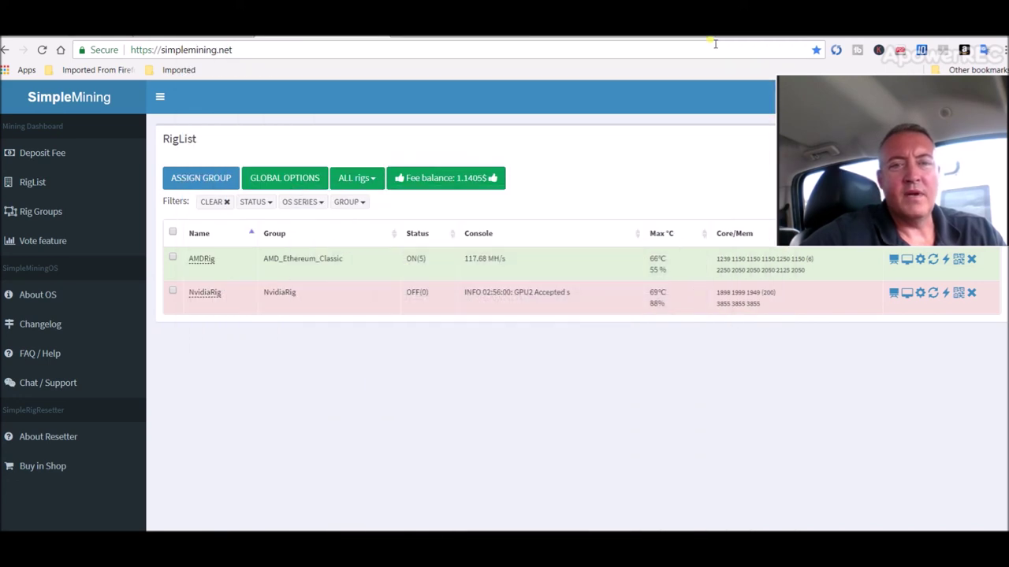